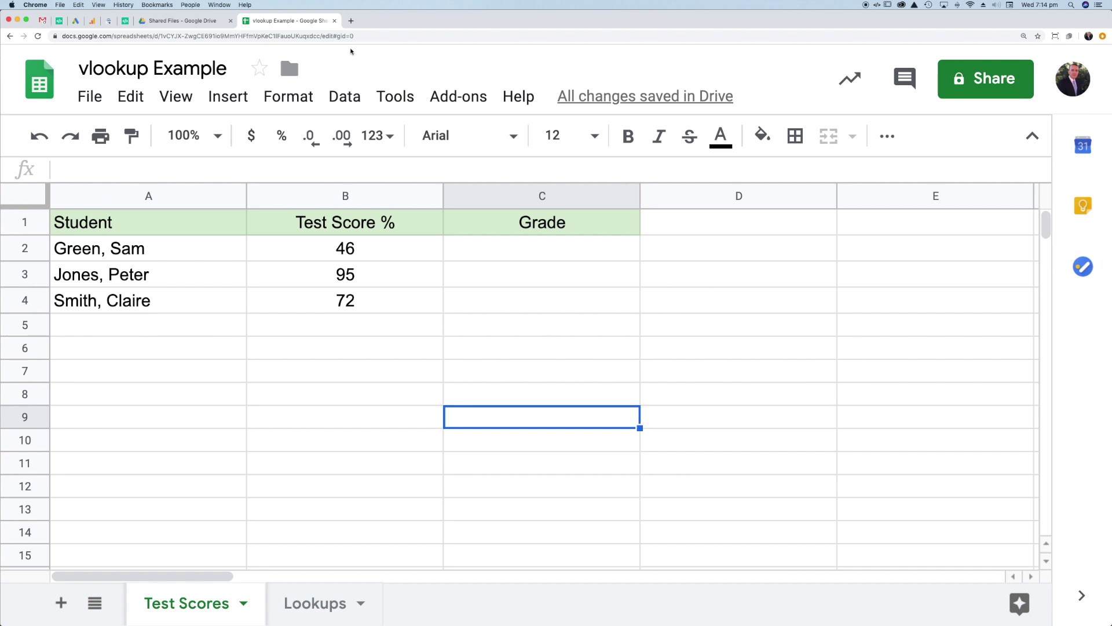
- Switch to the coding.academy article 'How to Use VLOOKUP in Google Sheets'
{"action": "left_click", "coordinate": [127, 21]}
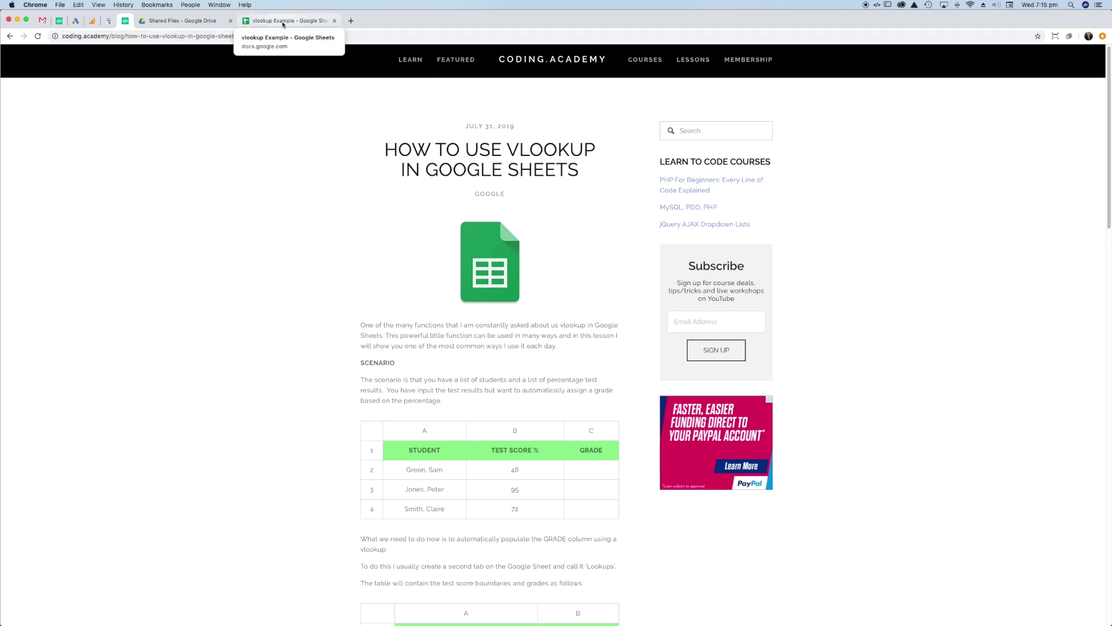
- Return to the 'vlookup Example' spreadsheet showing the Test Scores sheet
{"action": "left_click", "coordinate": [283, 22]}
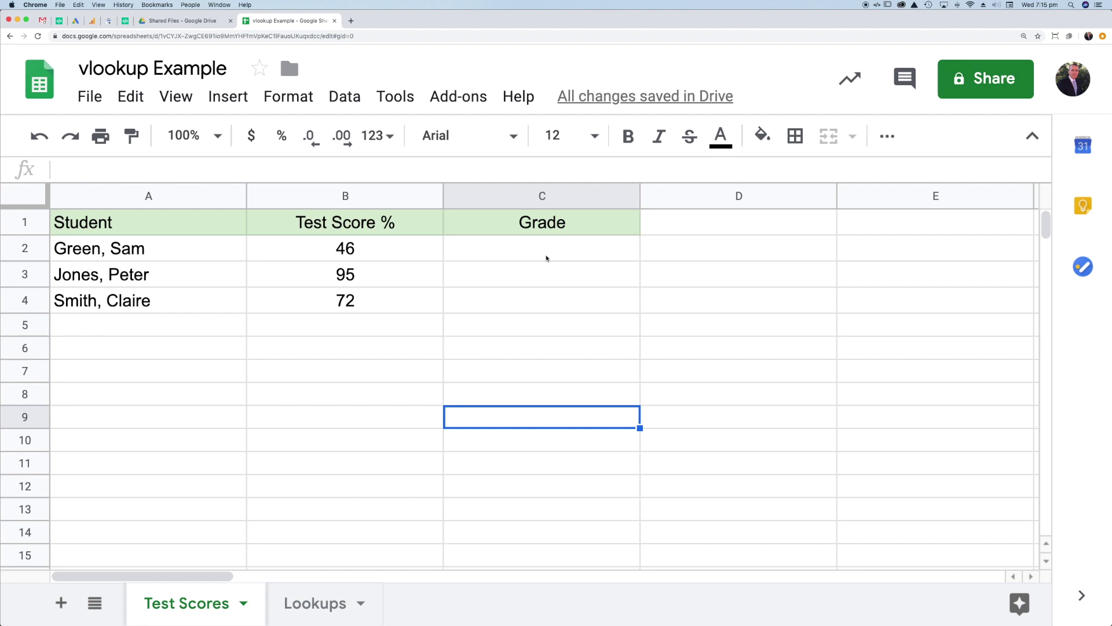
{"action": "left_click", "coordinate": [324, 610]}
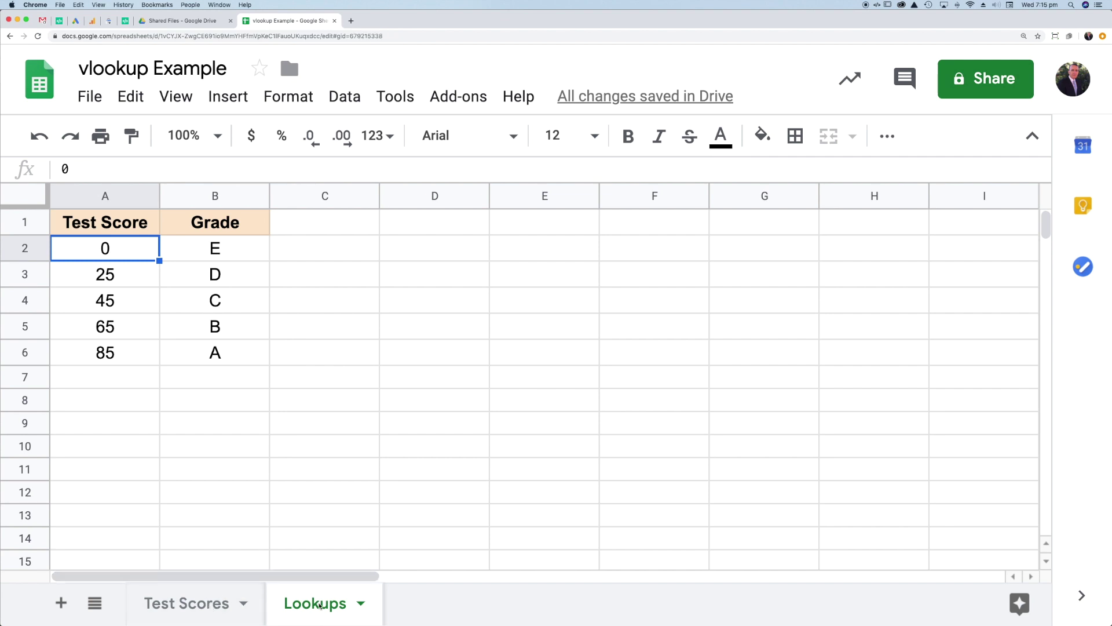
- On Test Scores, begin C2's formula as =VLOOKUP(B2, with B2 as the search key
{"action": "left_click", "coordinate": [191, 605]}
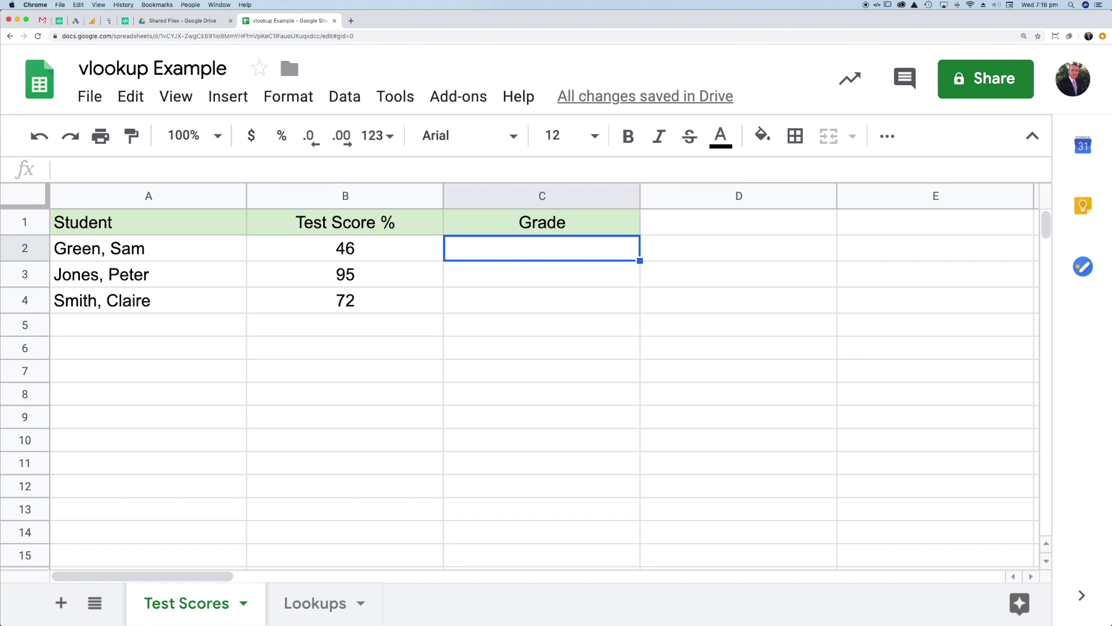
{"action": "type", "text": "=vlookup"}
{"action": "key", "text": "Tab"}
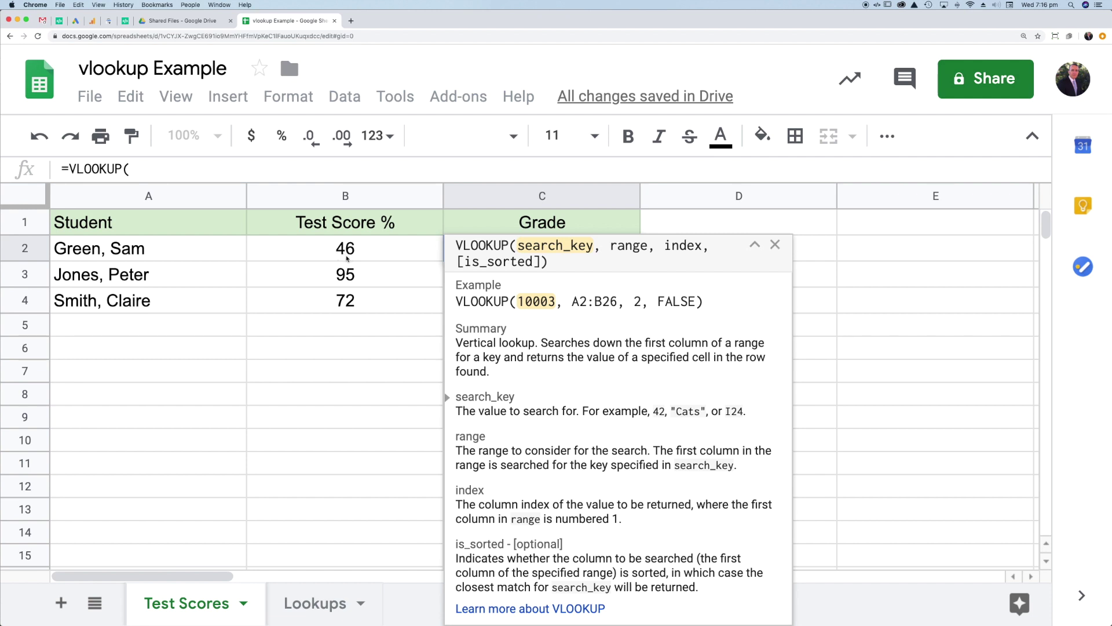
{"action": "left_click", "coordinate": [343, 251]}
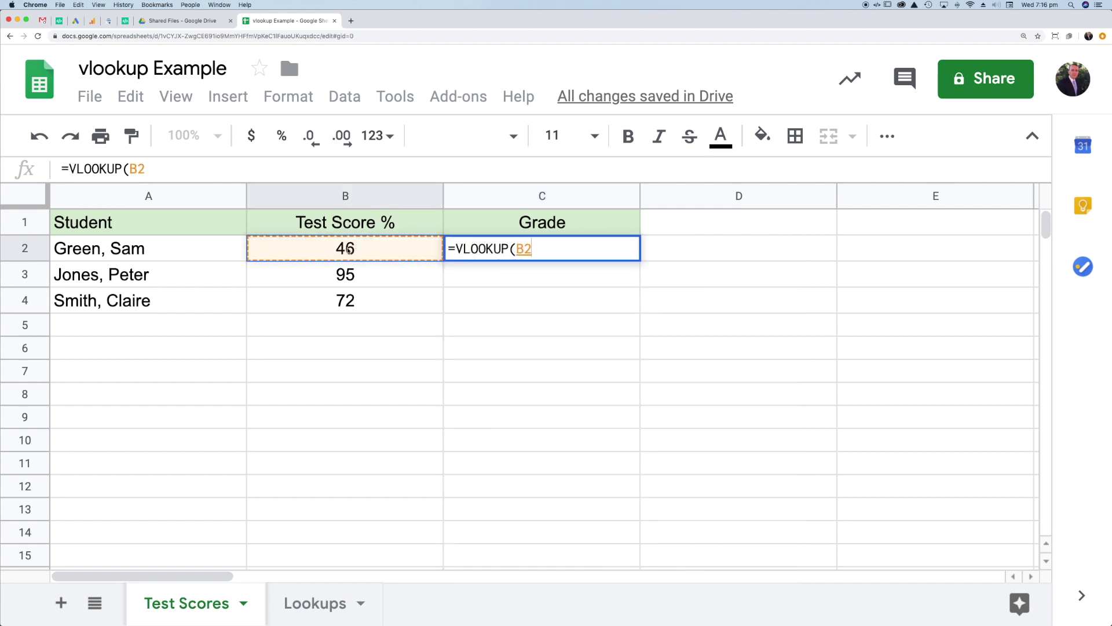
{"action": "type", "text": ","}
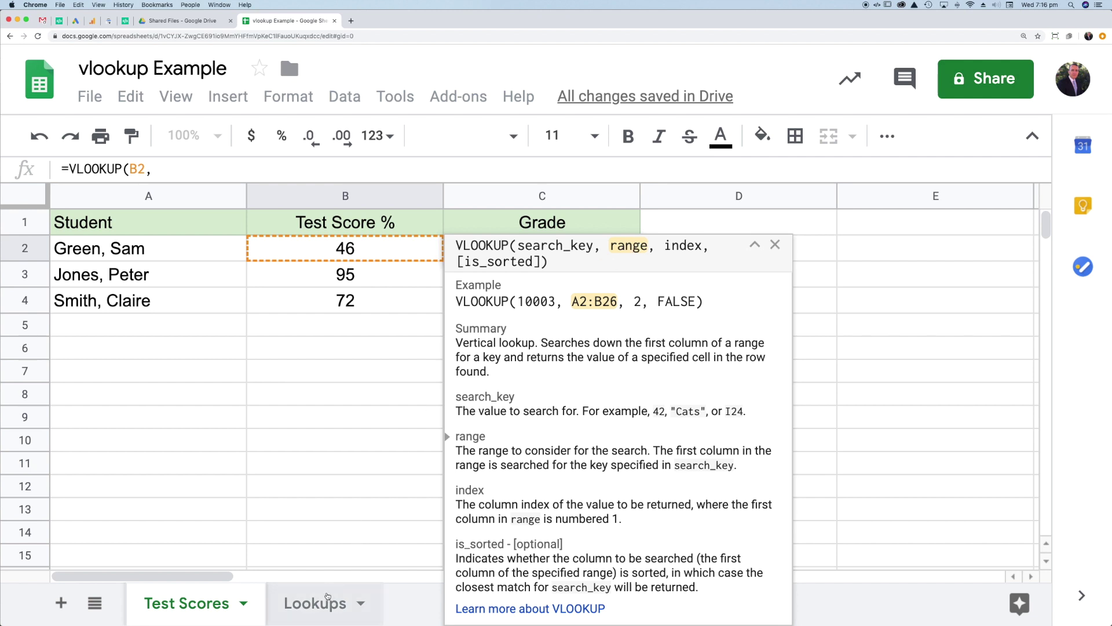
- Finish C2 as =VLOOKUP(B2,Lookups!A2:B6,2), returning grade C for 46
{"action": "left_click", "coordinate": [312, 605]}
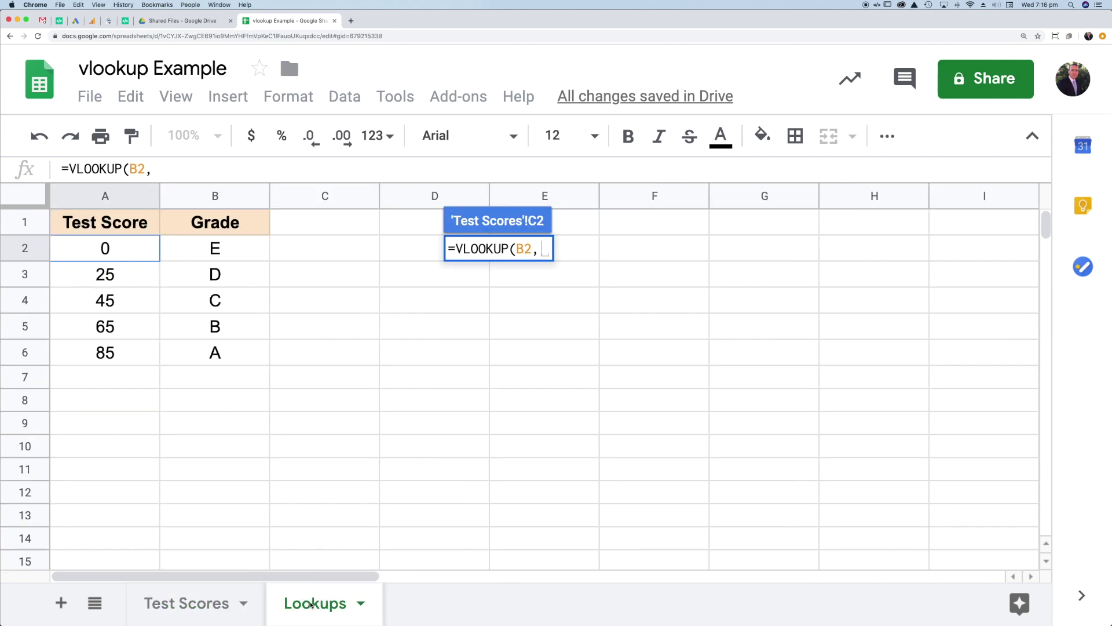
{"action": "left_click_drag", "start_coordinate": [154, 262], "coordinate": [191, 354]}
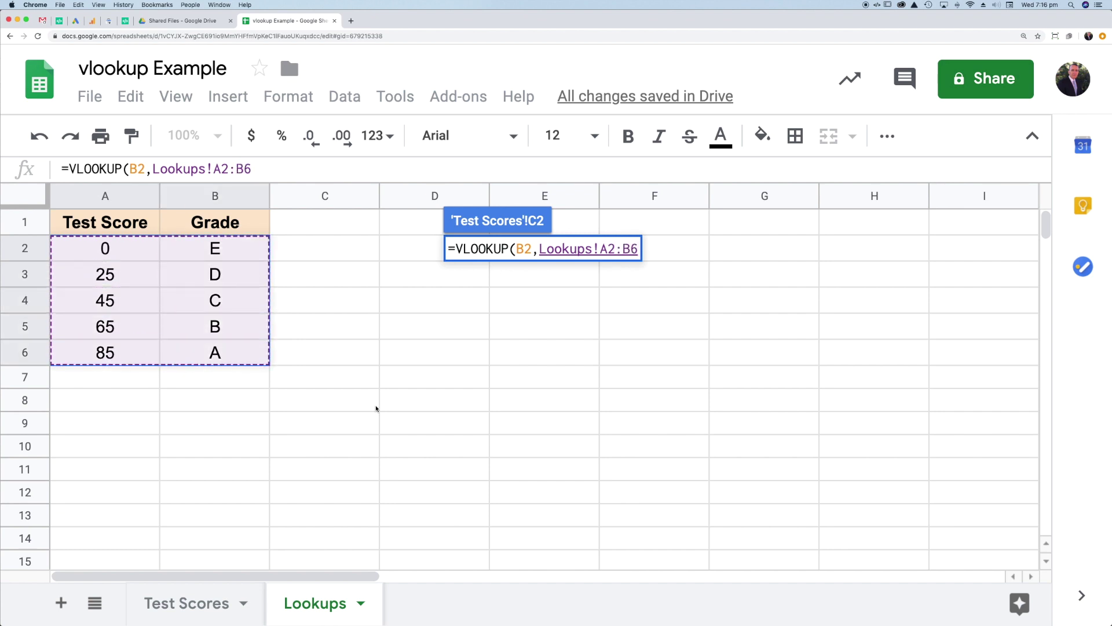
{"action": "type", "text": ","}
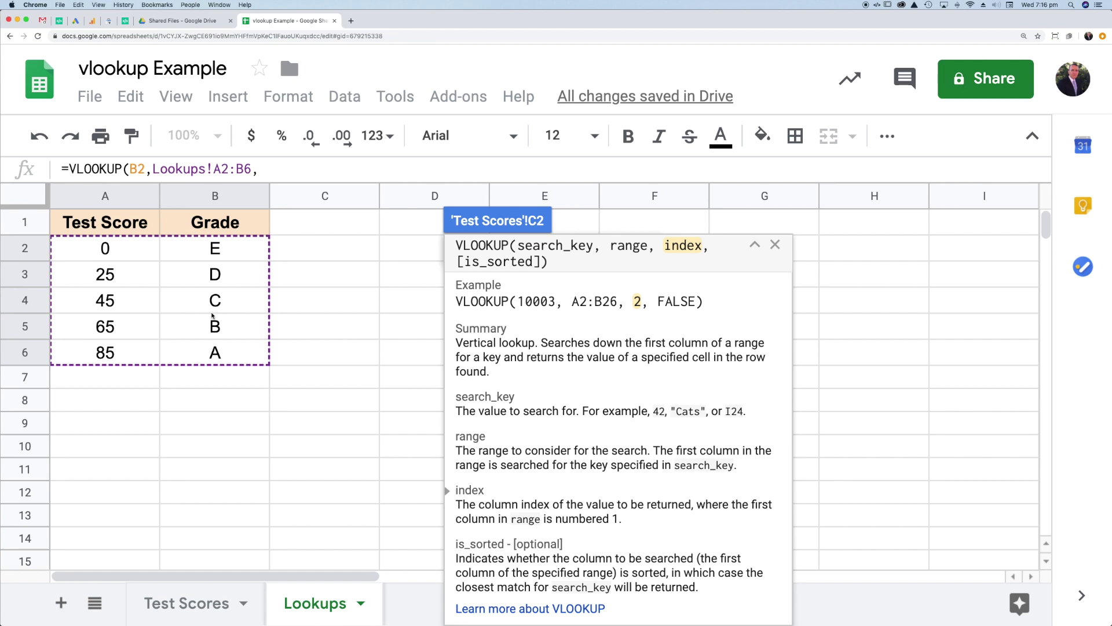
{"action": "type", "text": "2"}
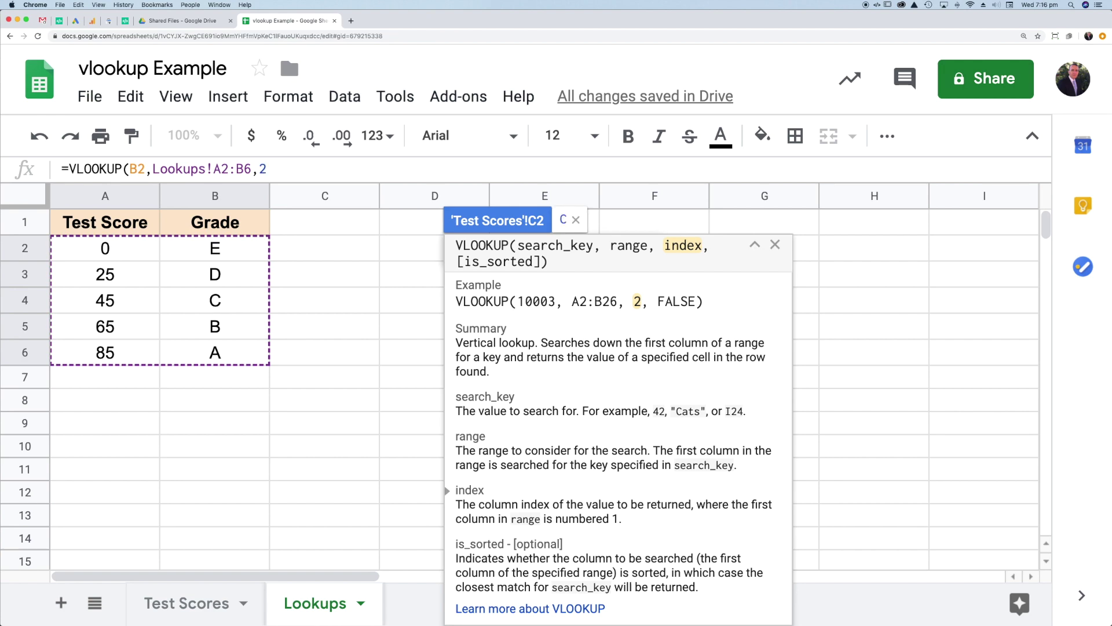
{"action": "type", "text": ")"}
{"action": "key", "text": "Return"}
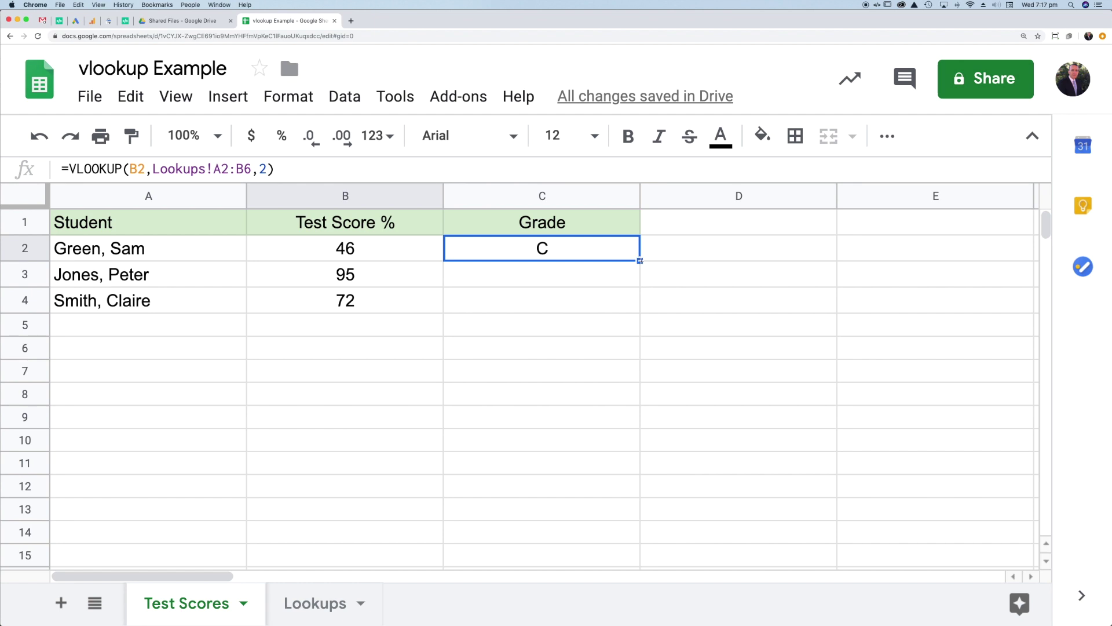
- Fill C2's grade formula down to C4 and compare the shifted ranges in the copies
{"action": "left_click_drag", "start_coordinate": [640, 261], "coordinate": [642, 307]}
{"action": "left_click", "coordinate": [540, 277]}
{"action": "key", "text": "Up"}
{"action": "left_click", "coordinate": [534, 274]}
{"action": "left_click", "coordinate": [533, 300]}
{"action": "left_click", "coordinate": [530, 281]}
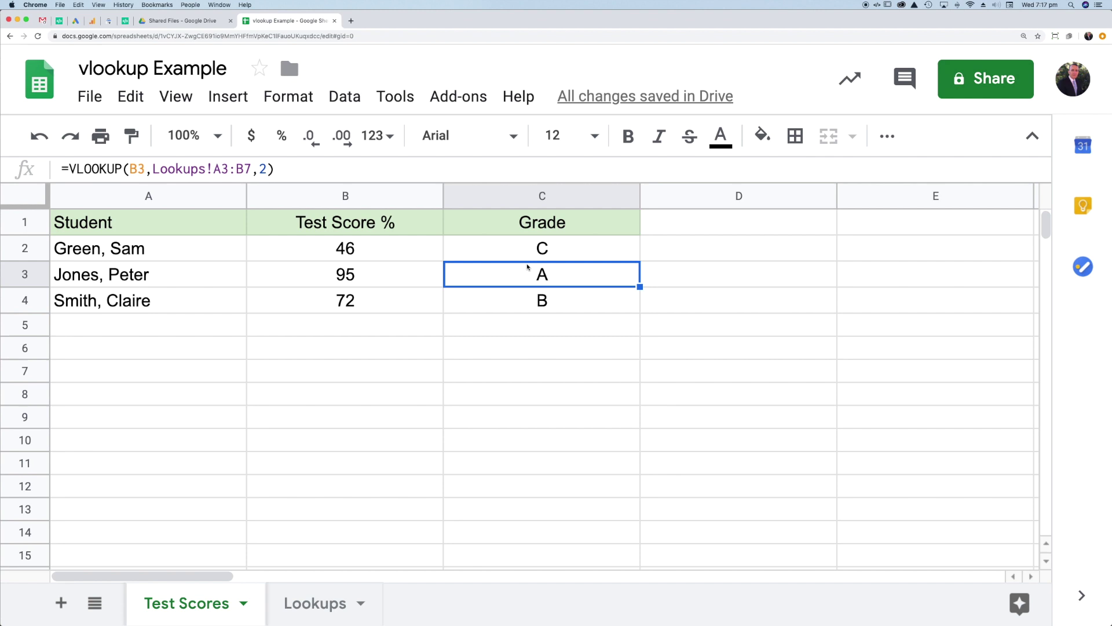
{"action": "left_click", "coordinate": [527, 252]}
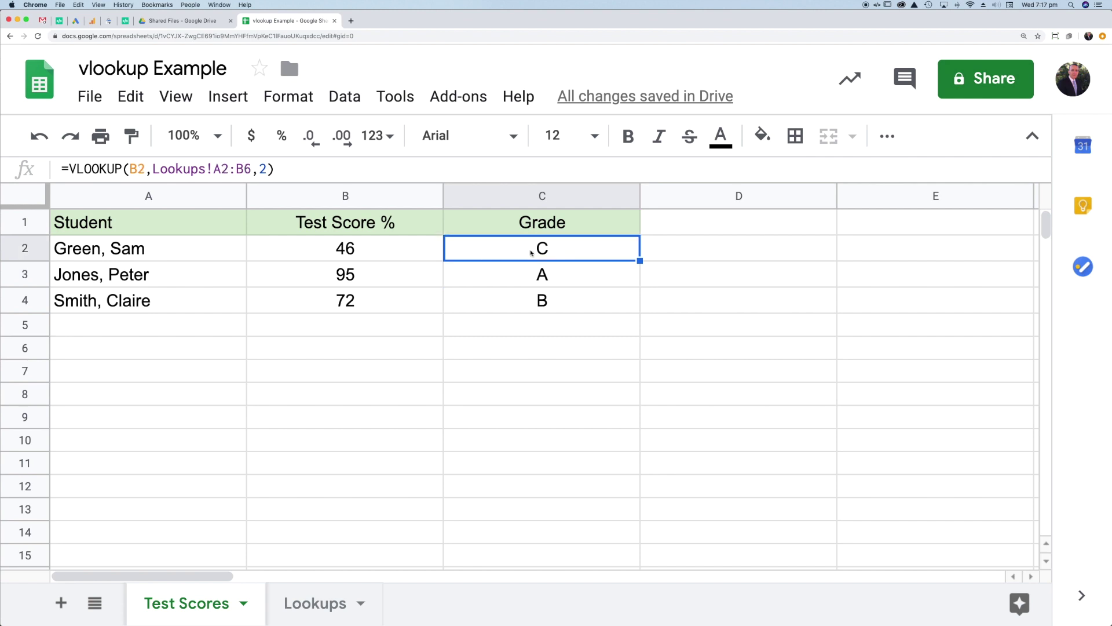
{"action": "left_click_drag", "start_coordinate": [215, 168], "coordinate": [253, 170]}
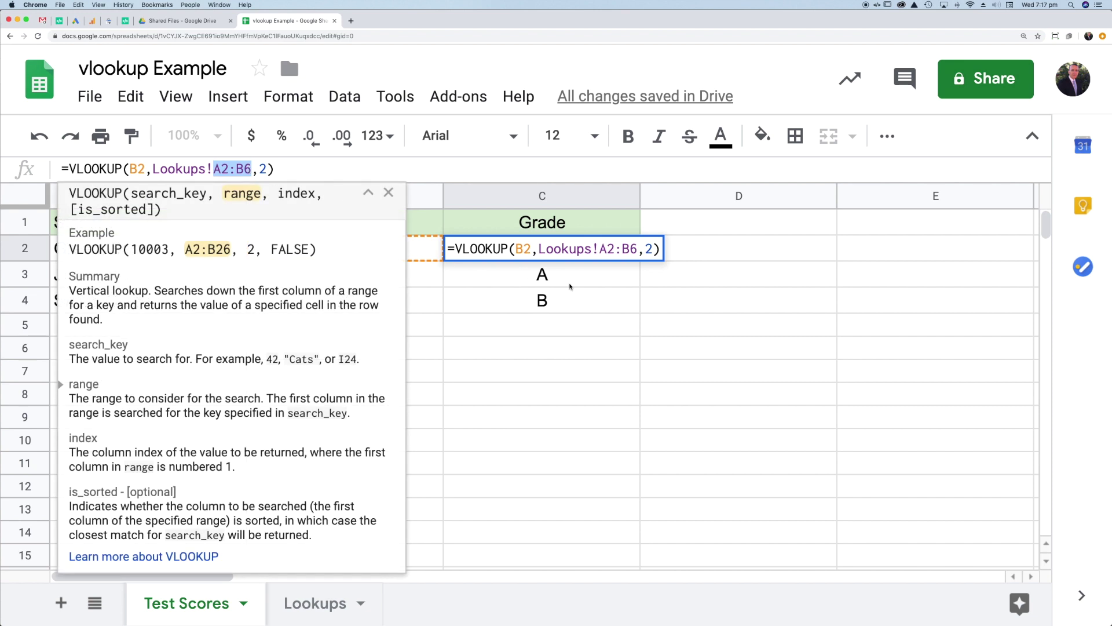
{"action": "left_click", "coordinate": [560, 283]}
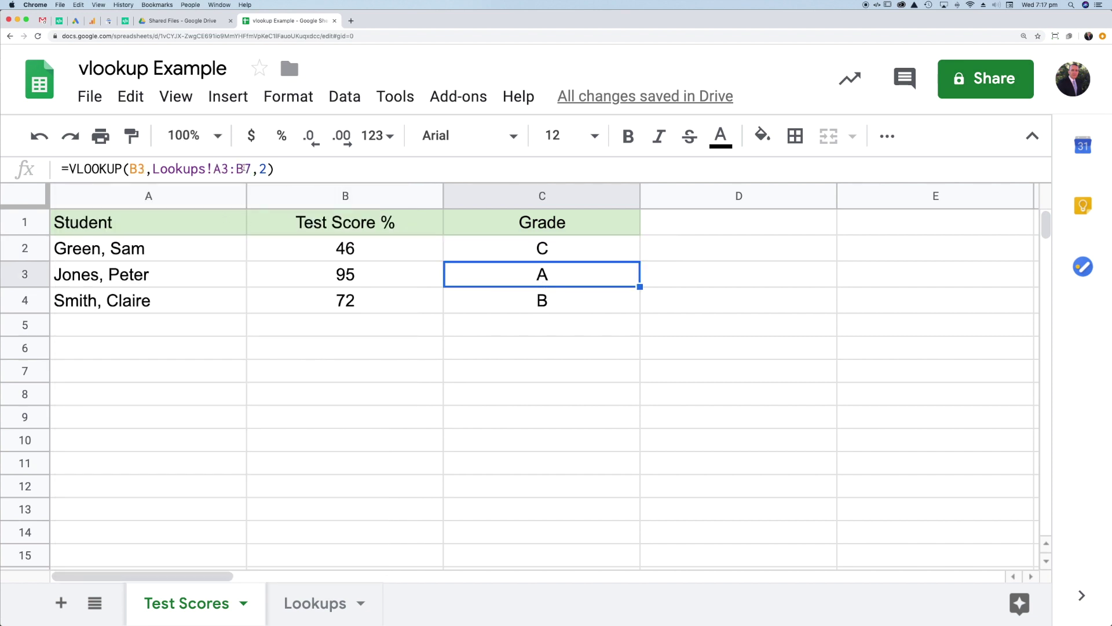
- Review the Lookups boundary table A2:B6, then reselect C2 on Test Scores
{"action": "left_click", "coordinate": [312, 608]}
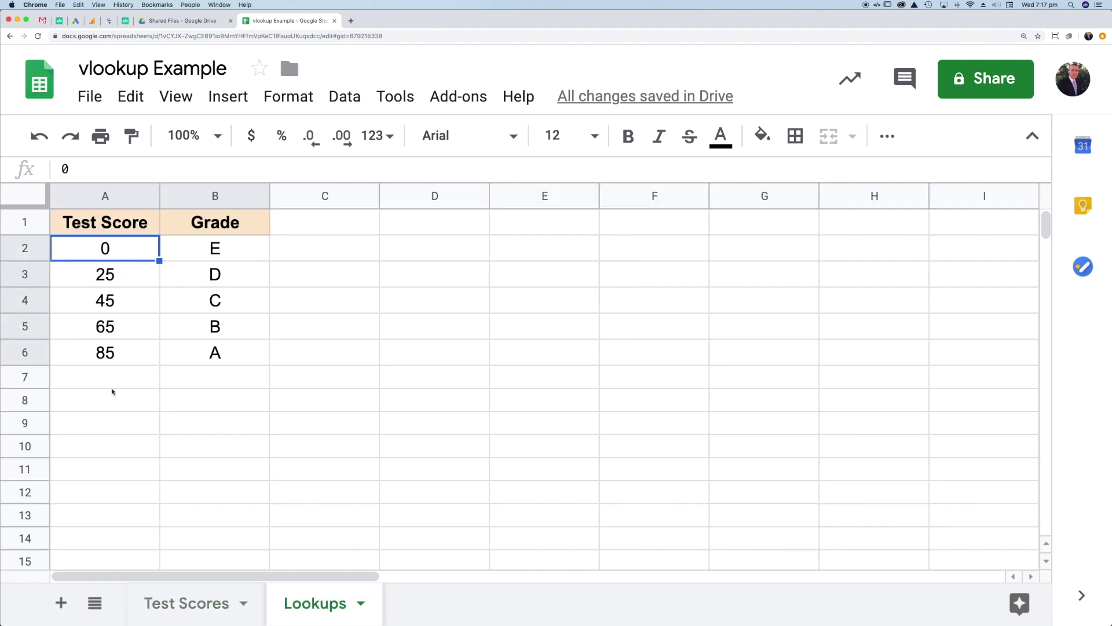
{"action": "left_click", "coordinate": [191, 377]}
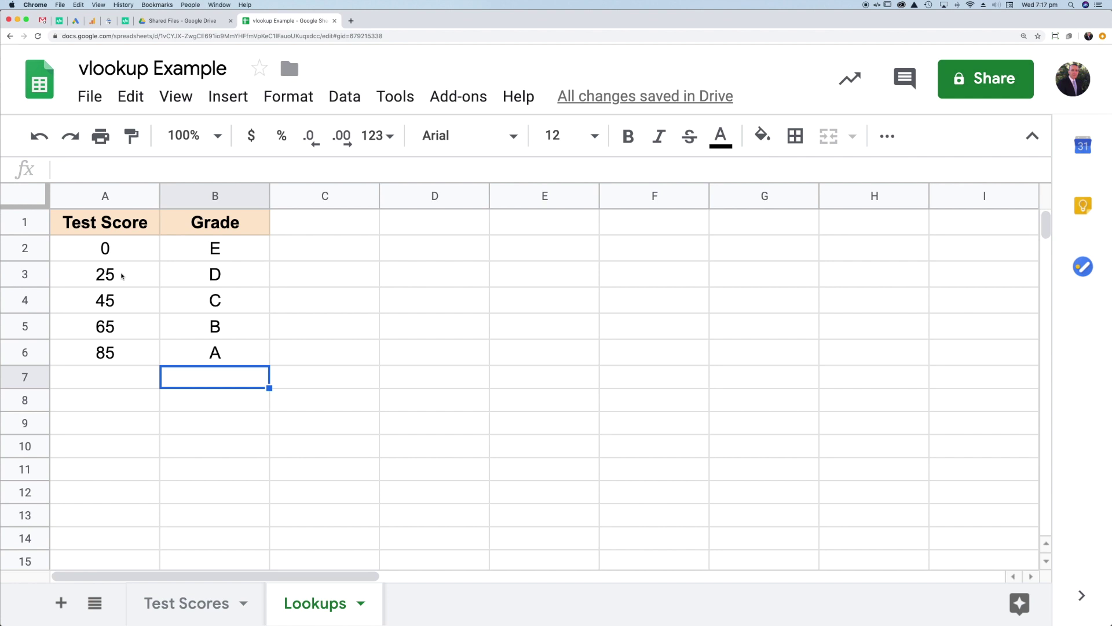
{"action": "left_click_drag", "start_coordinate": [113, 250], "coordinate": [197, 352]}
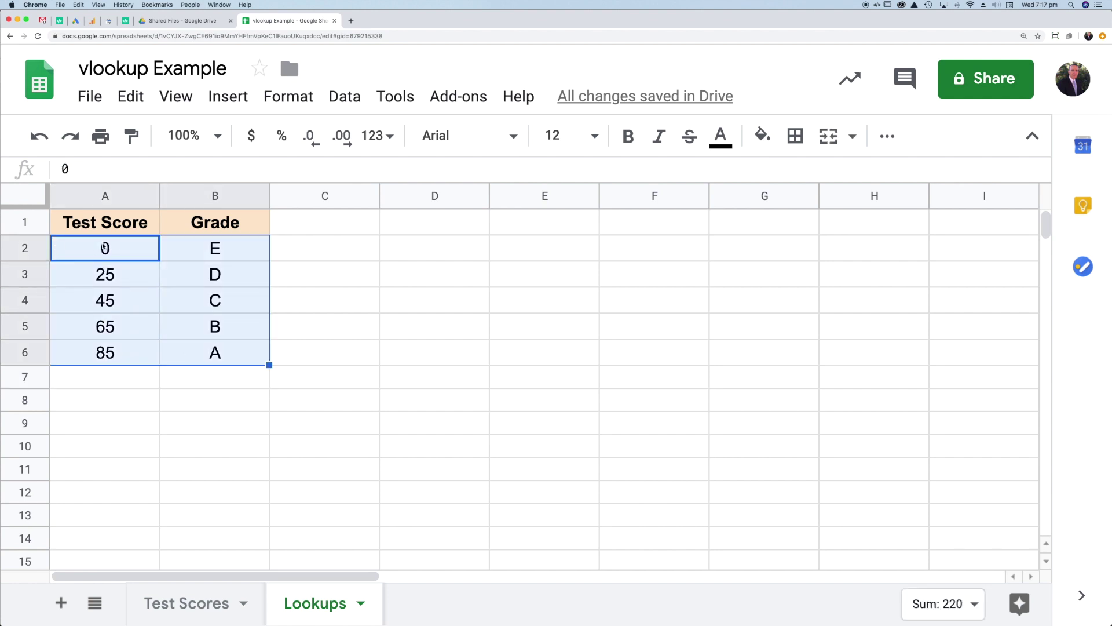
{"action": "left_click", "coordinate": [223, 603]}
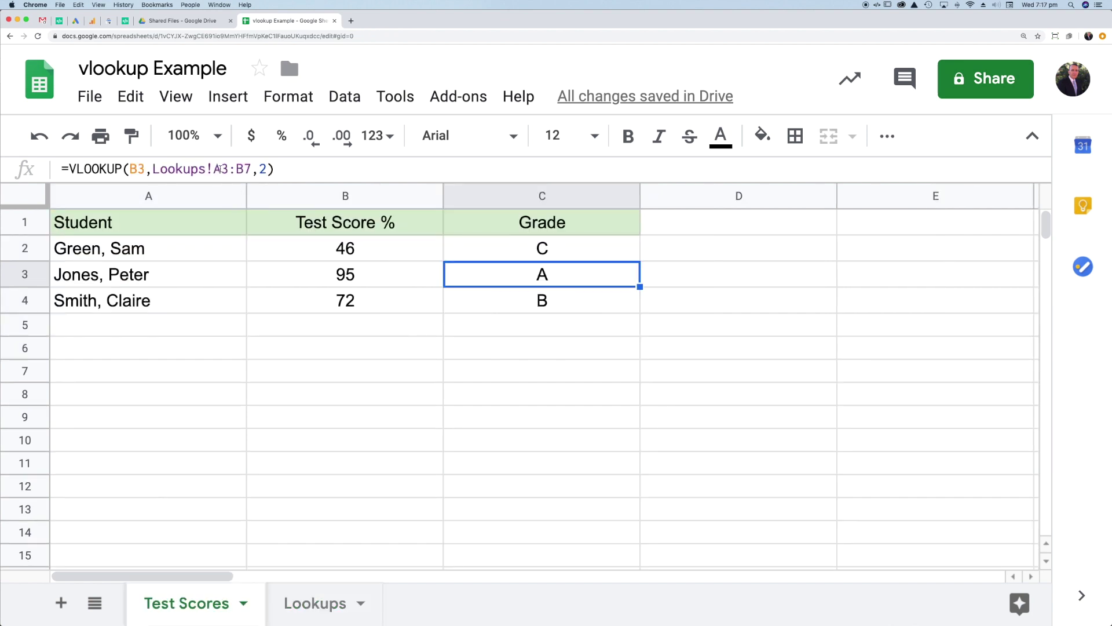
{"action": "left_click", "coordinate": [533, 256]}
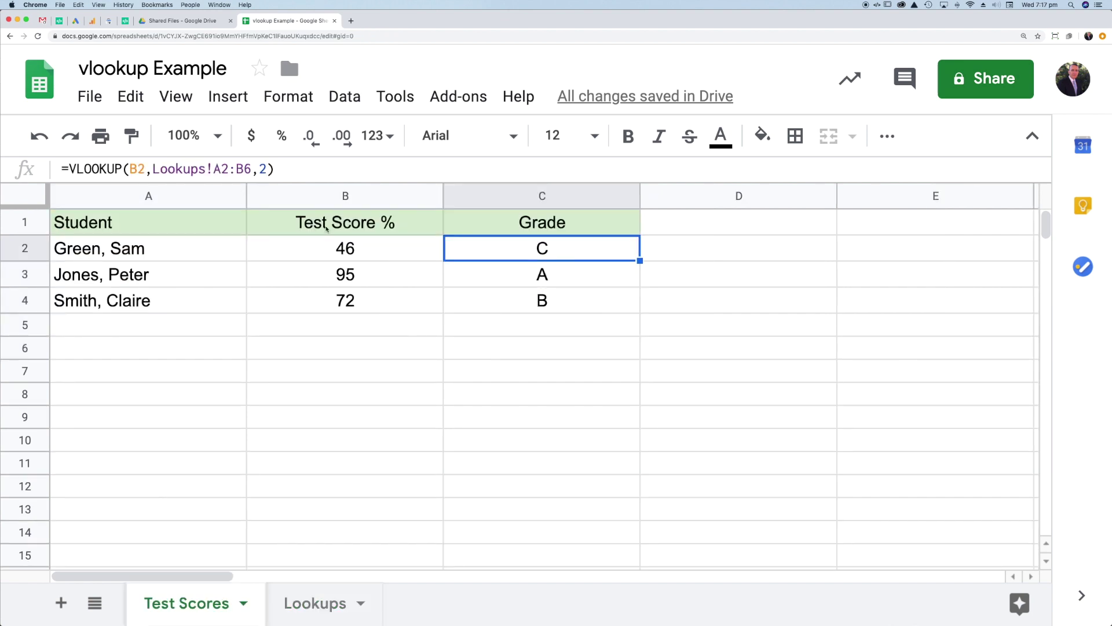
- Anchor the lookup range in C2 as Lookups!A$2:B$6
{"action": "left_click", "coordinate": [222, 168]}
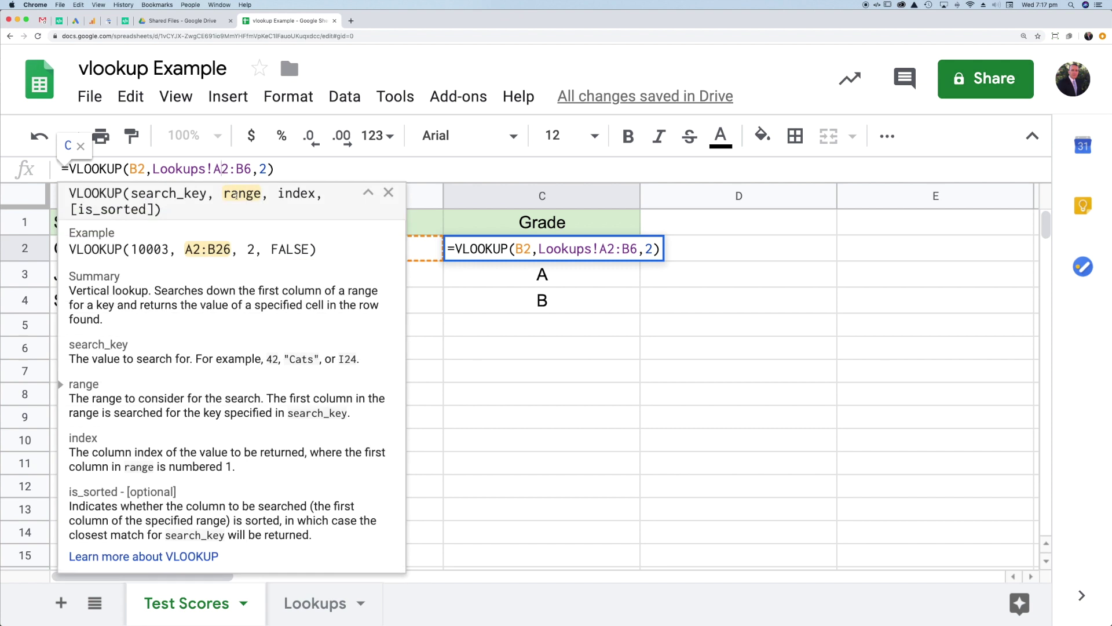
{"action": "type", "text": "$2:B$"}
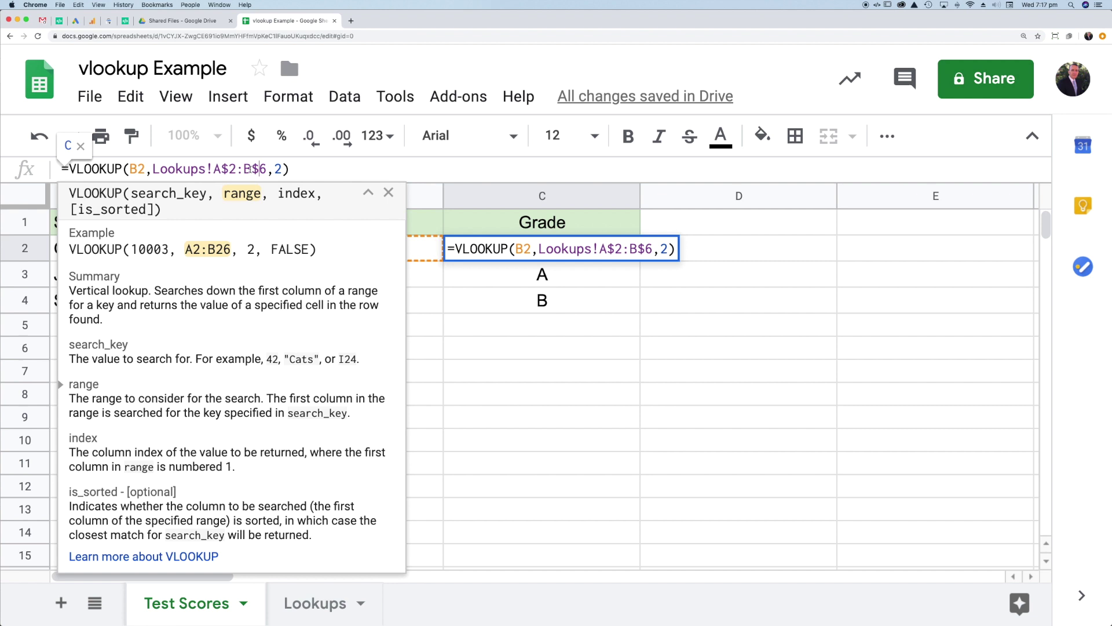
{"action": "key", "text": "Return"}
- Copy the anchored C2 formula down to C4 and inspect C5's formula
{"action": "left_click", "coordinate": [568, 250]}
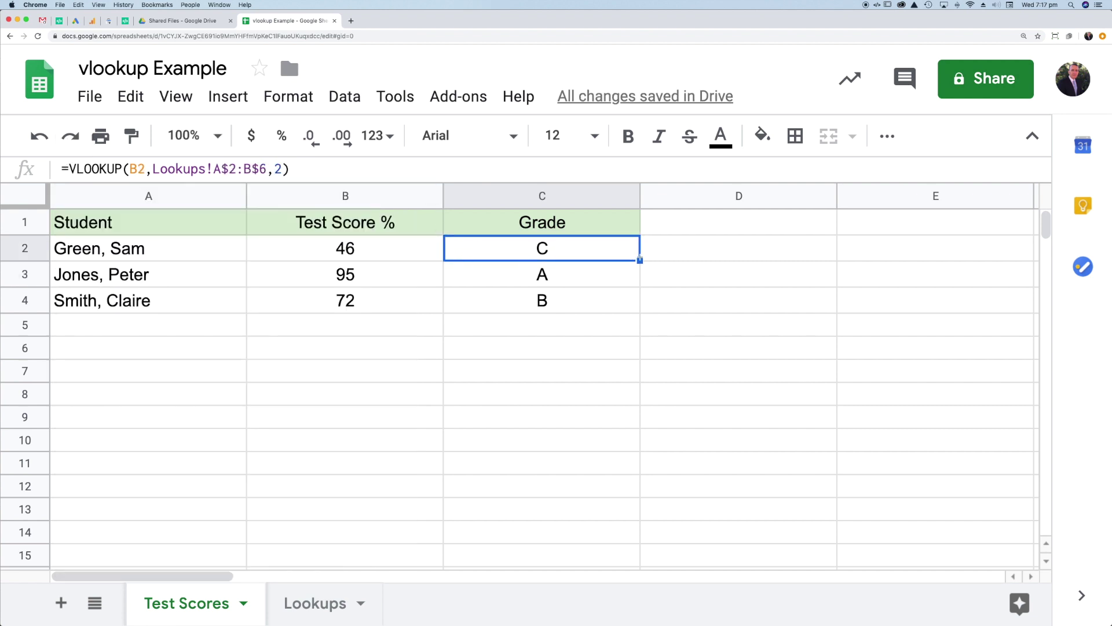
{"action": "left_click_drag", "start_coordinate": [640, 261], "coordinate": [640, 304]}
{"action": "left_click", "coordinate": [505, 326]}
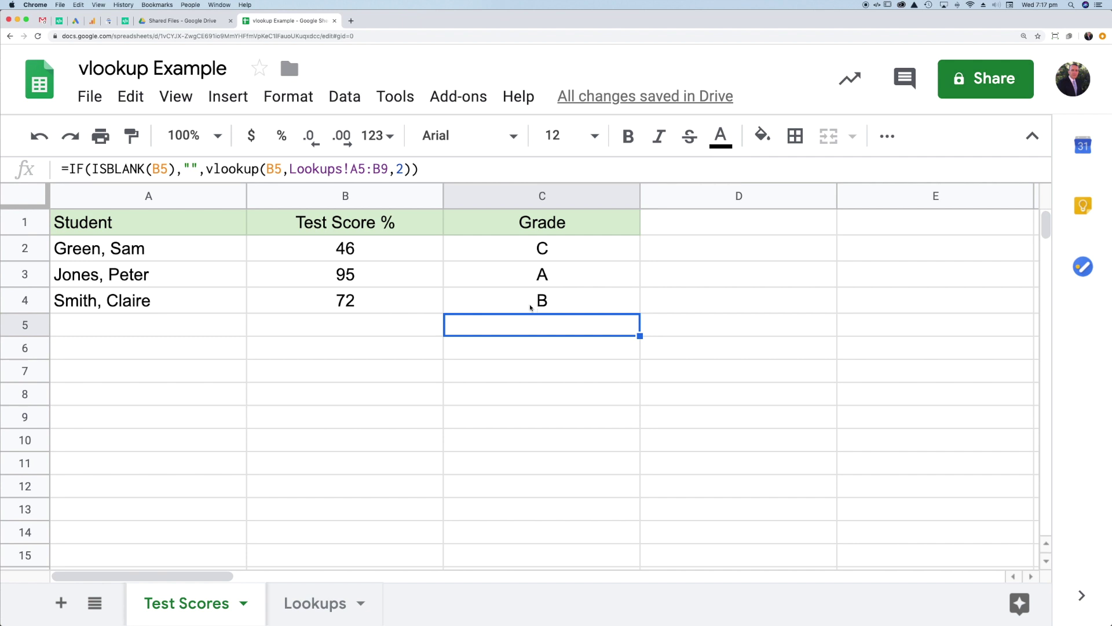
- Delete the 72 score from B4, leaving C4 showing E, then select C2
{"action": "left_click", "coordinate": [345, 300]}
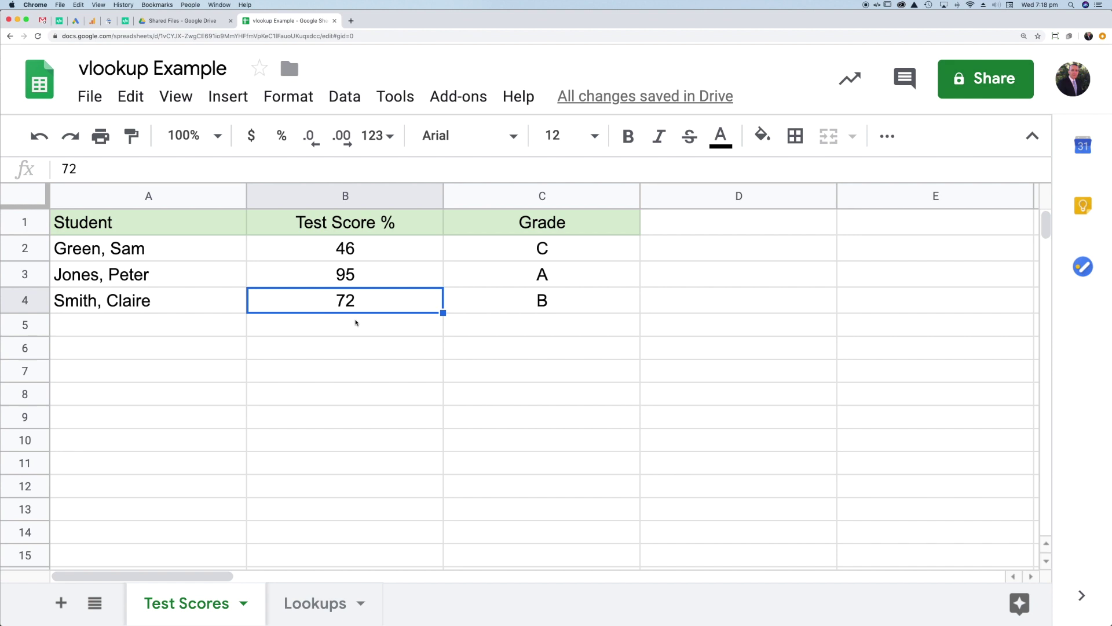
{"action": "key", "text": "Delete"}
{"action": "left_click", "coordinate": [510, 253]}
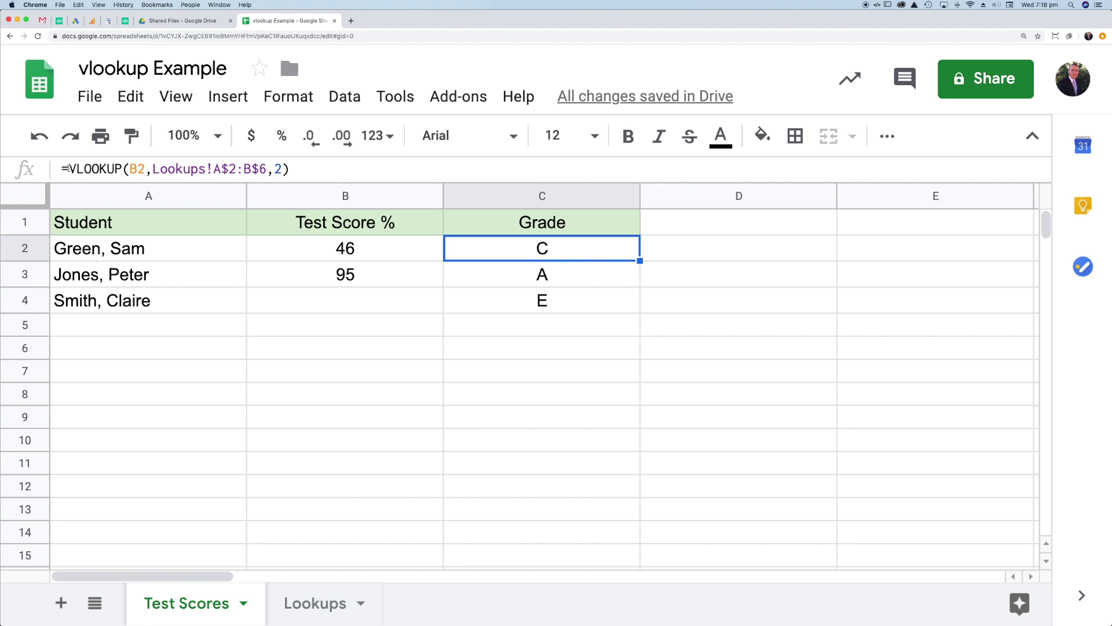
- Wrap C2's VLOOKUP in an IF with empty arguments: =IF(,,VLOOKUP(B2,Lookups!A$2:B$6,2))
{"action": "left_click", "coordinate": [68, 169]}
{"action": "type", "text": "IF"}
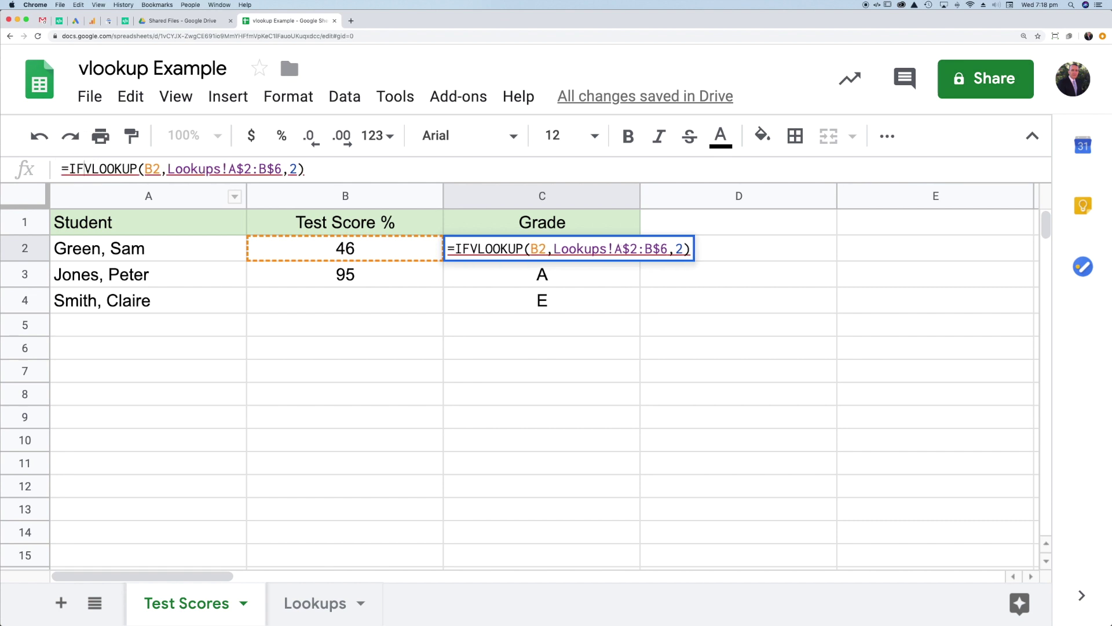
{"action": "type", "text": "("}
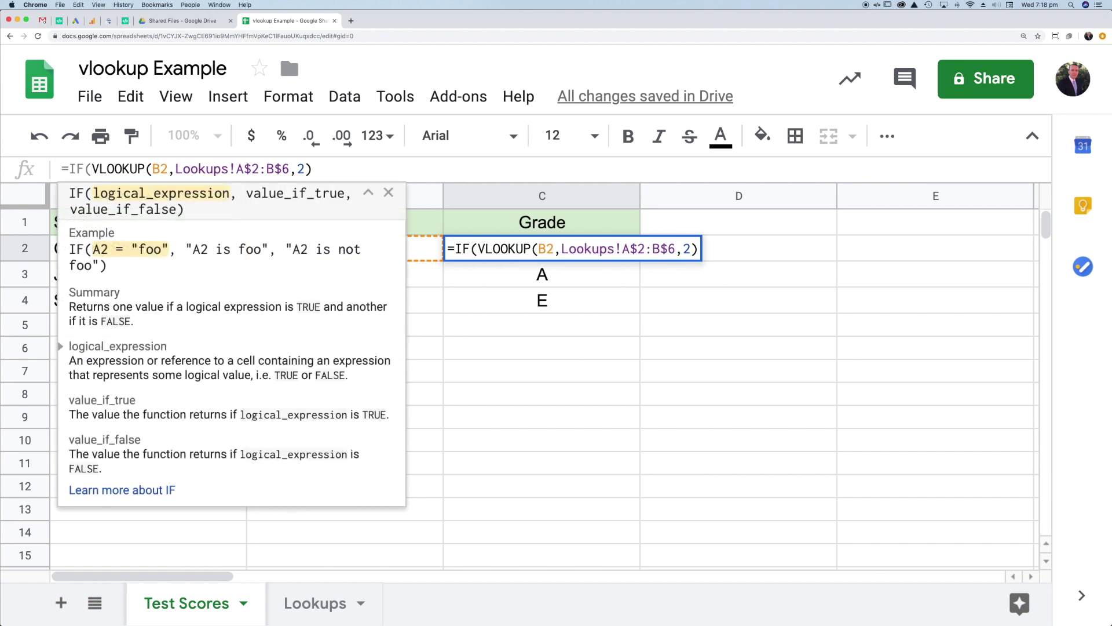
{"action": "left_click", "coordinate": [313, 170]}
{"action": "type", "text": ")"}
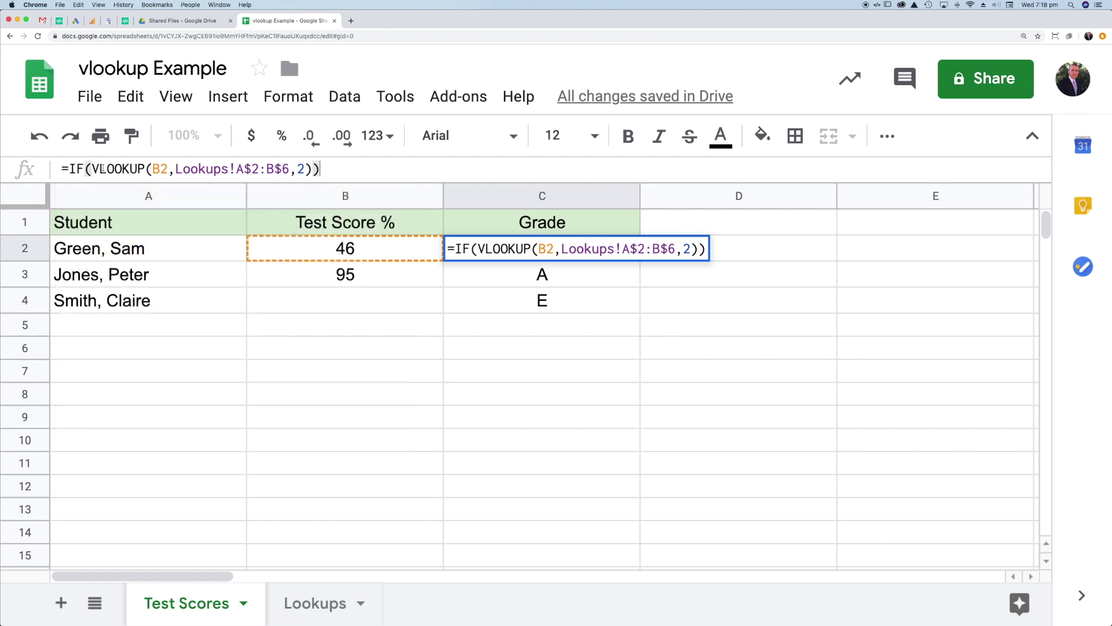
{"action": "left_click", "coordinate": [90, 169]}
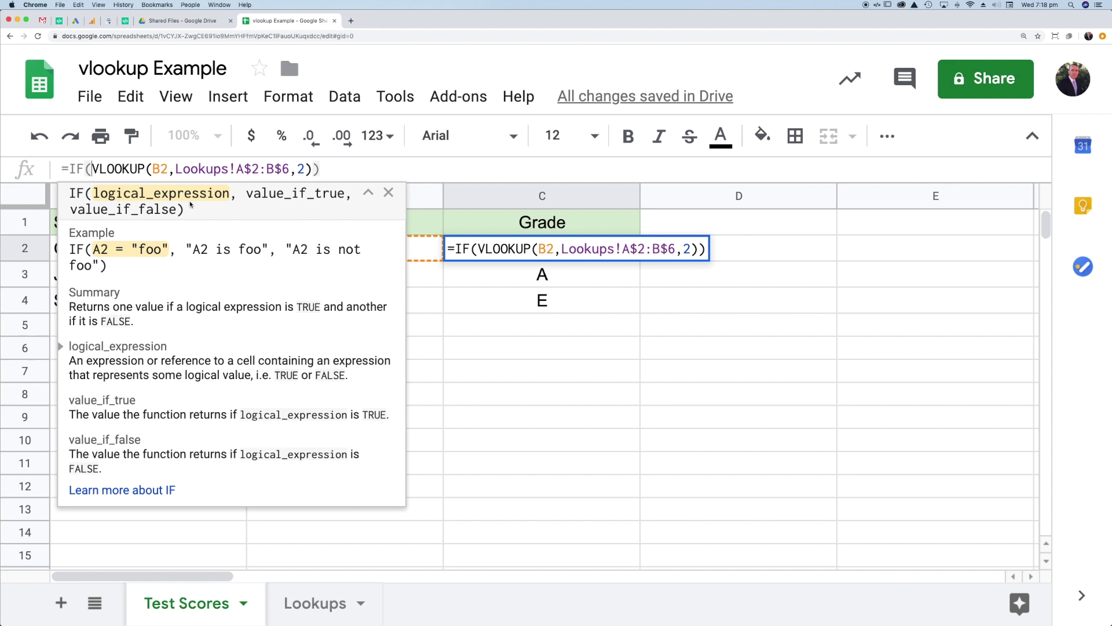
{"action": "type", "text": ",,"}
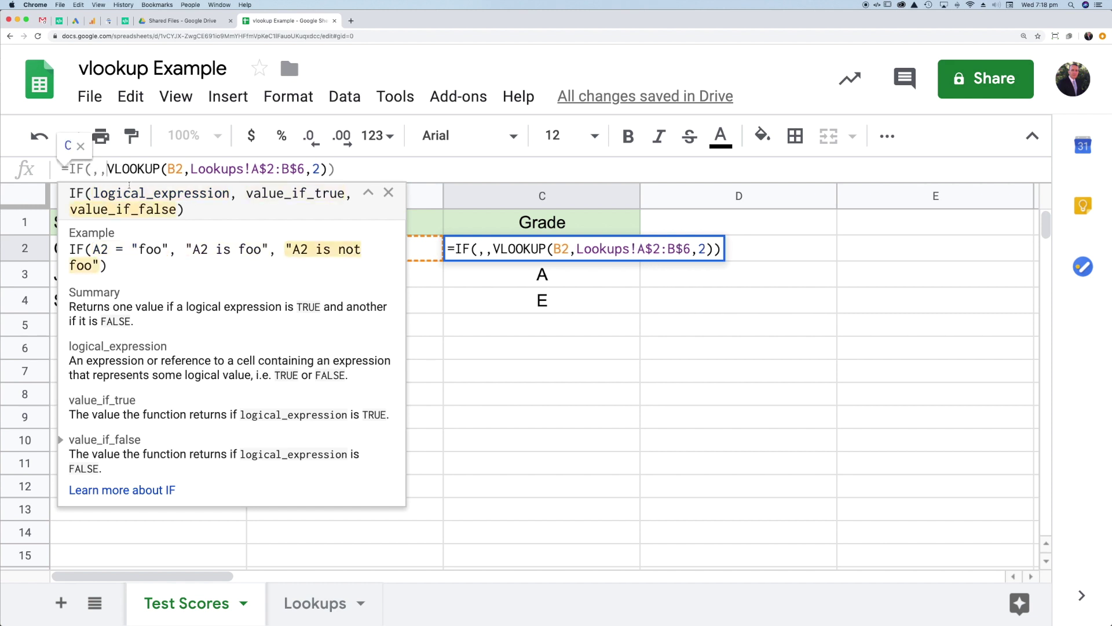
{"action": "left_click", "coordinate": [92, 170]}
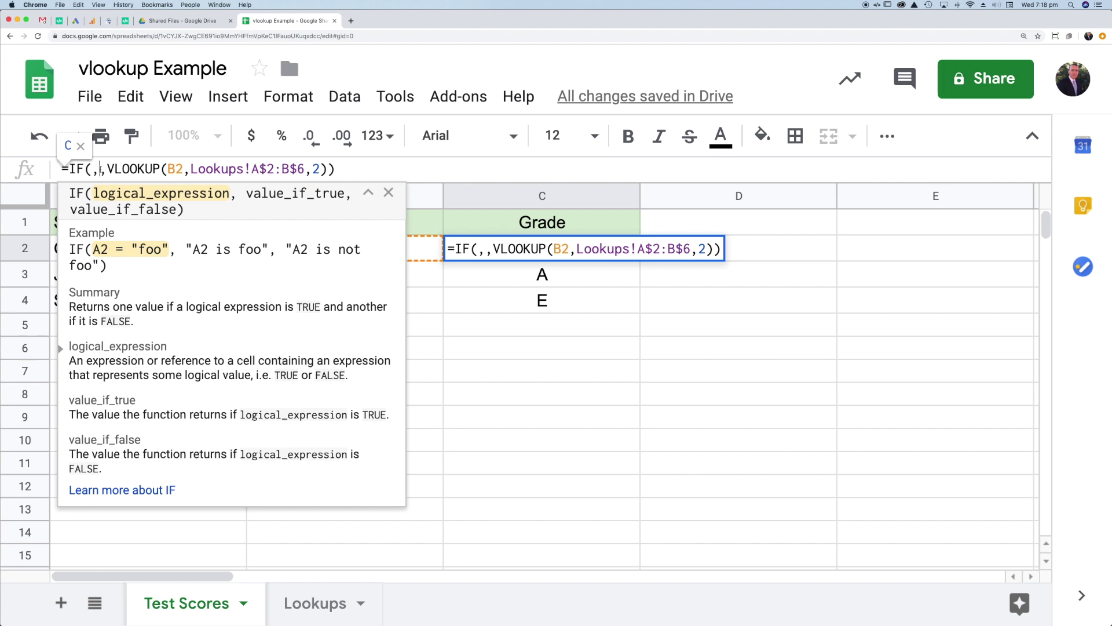
{"action": "left_click", "coordinate": [100, 169]}
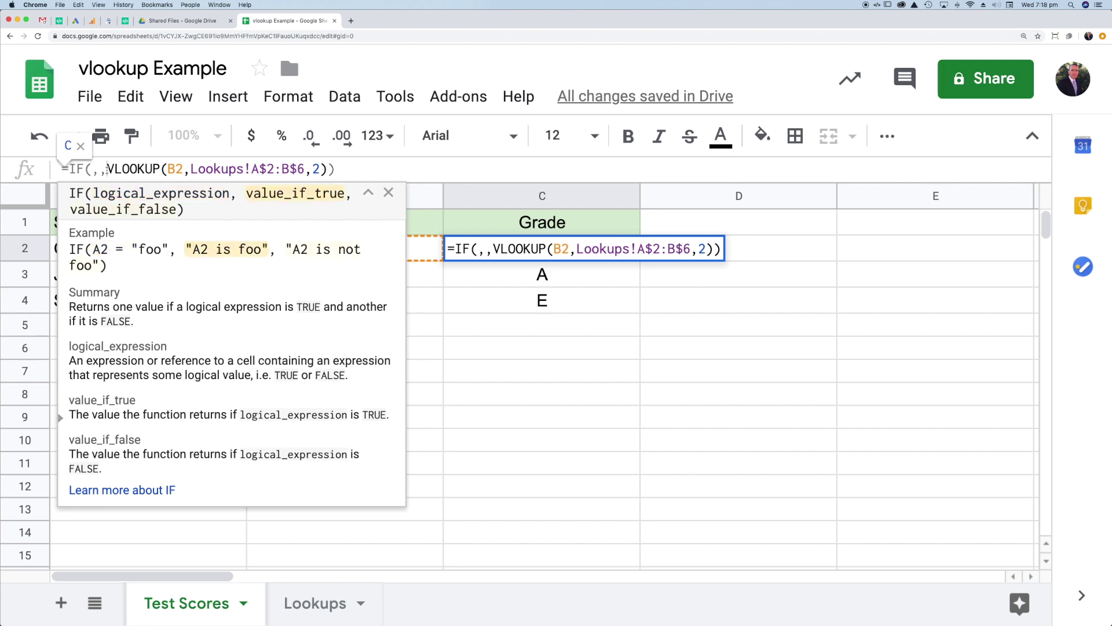
{"action": "left_click", "coordinate": [106, 169]}
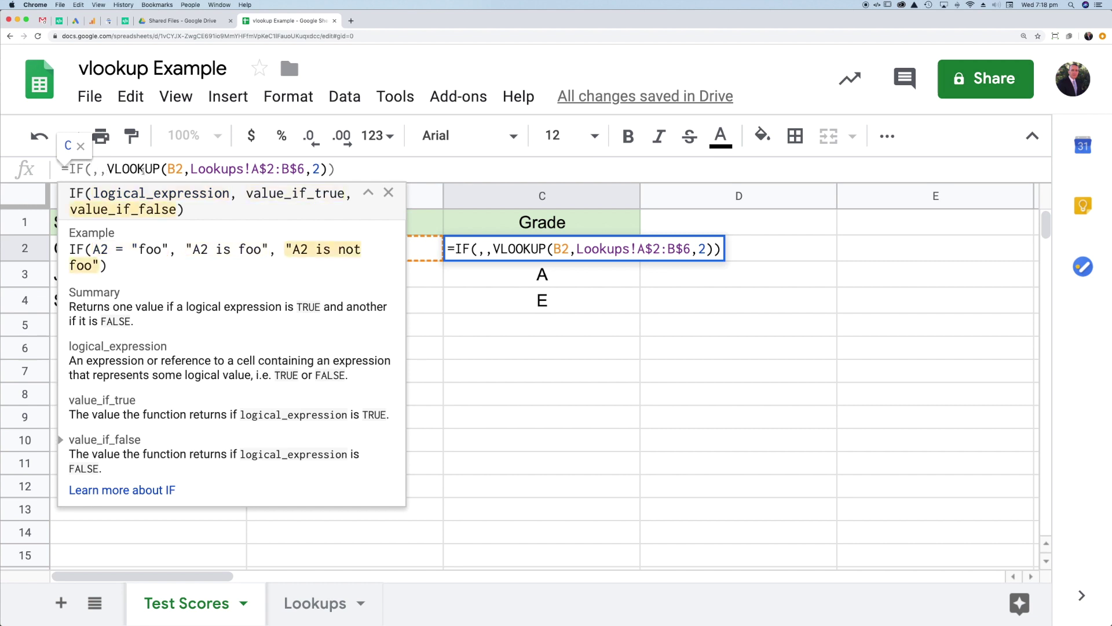
{"action": "left_click", "coordinate": [92, 169]}
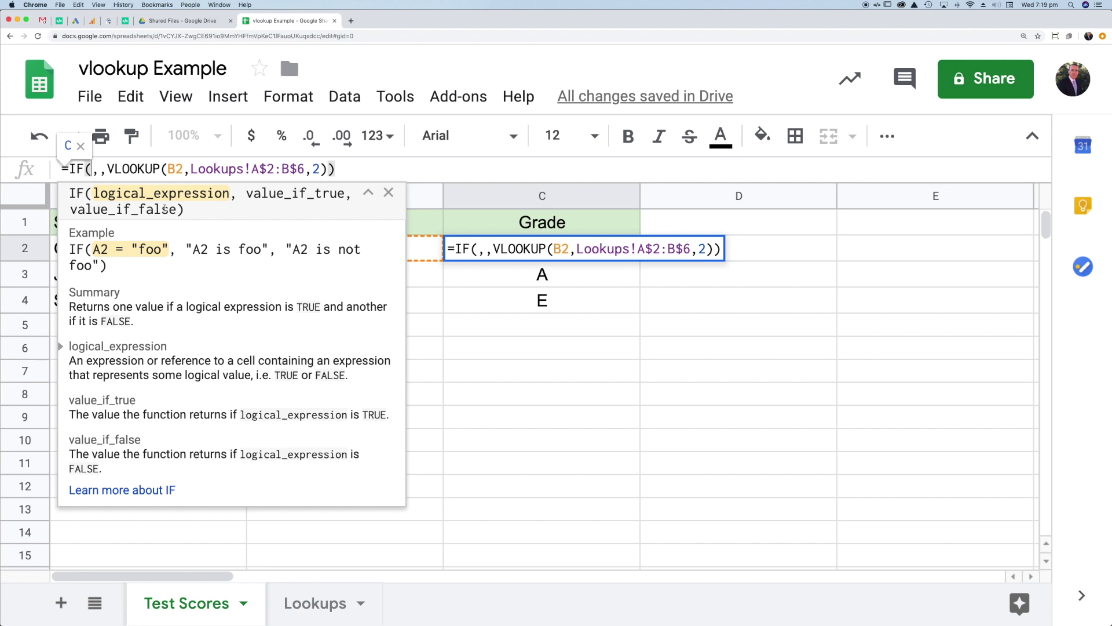
- Complete C2 as =IF(ISBLANK(B2),"",VLOOKUP(B2,Lookups!A$2:B$6,2)), still showing C
{"action": "type", "text": "ISBLANK"}
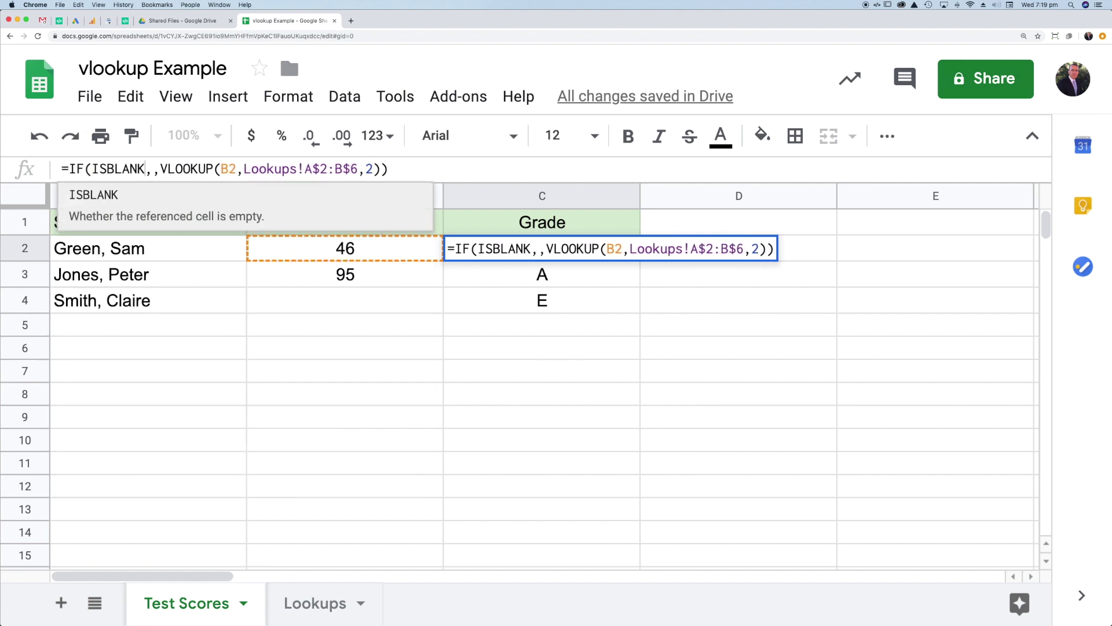
{"action": "type", "text": "("}
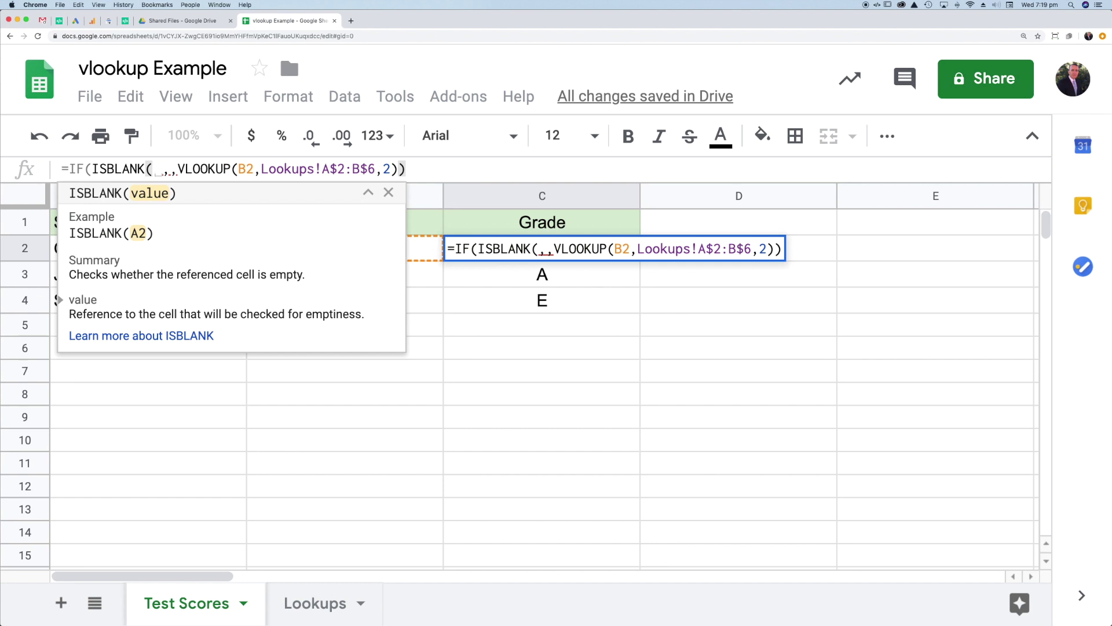
{"action": "type", "text": "B2)"}
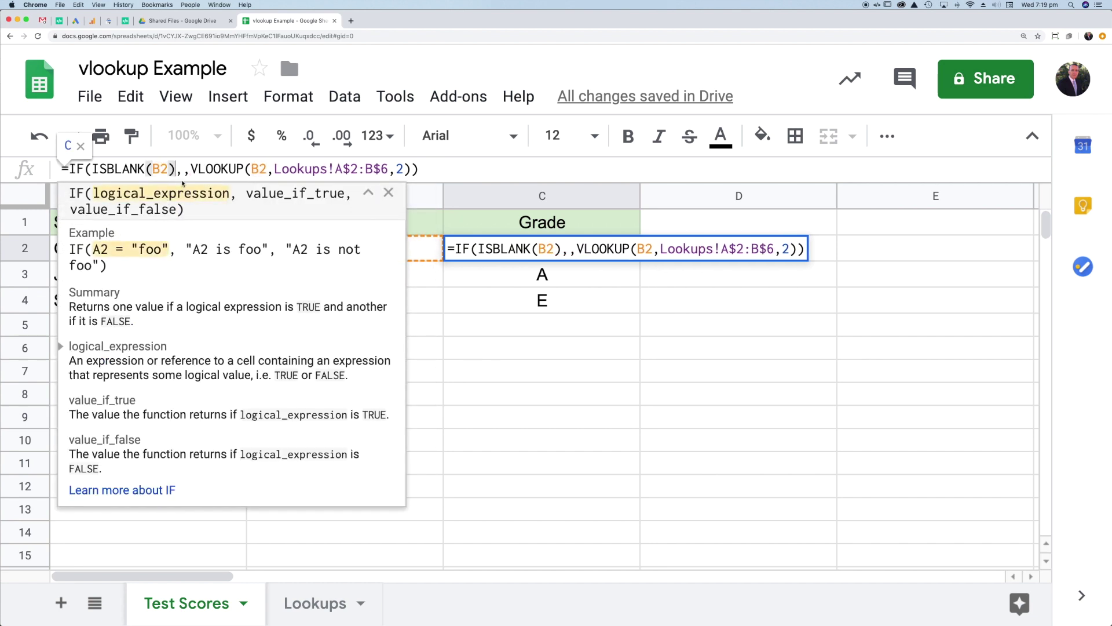
{"action": "key", "text": "Right"}
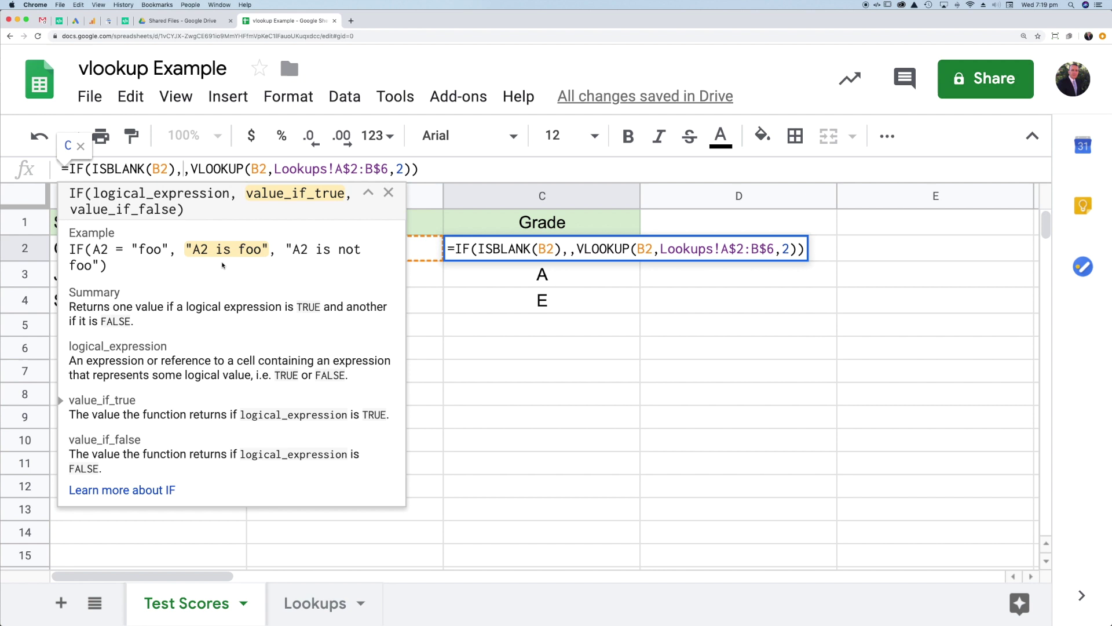
{"action": "type", "text": "\"\""}
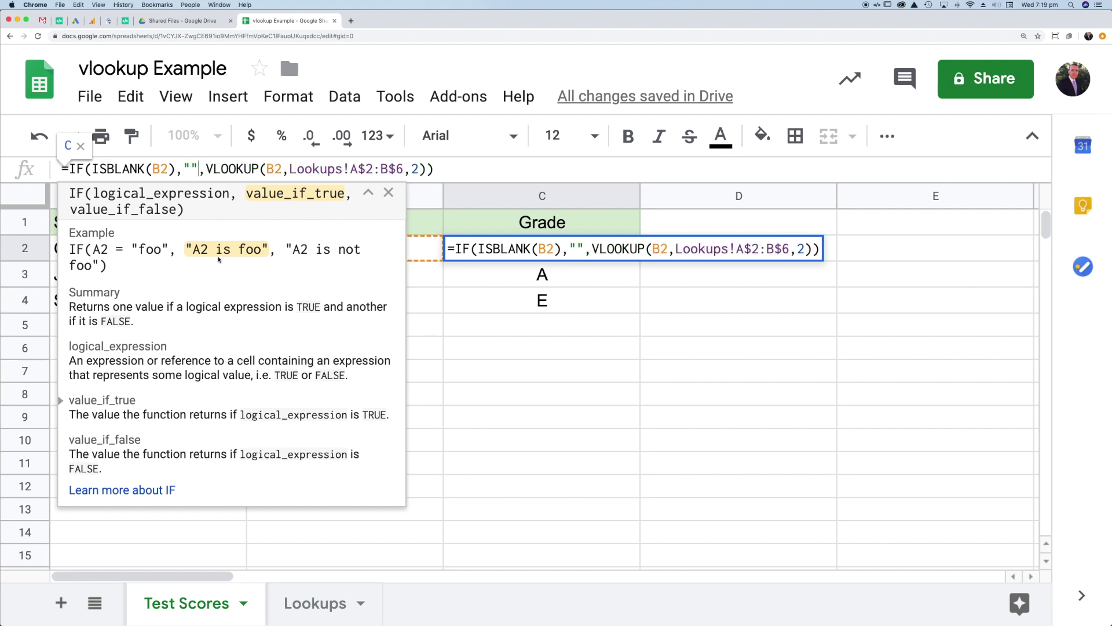
{"action": "left_click_drag", "start_coordinate": [207, 169], "coordinate": [425, 169]}
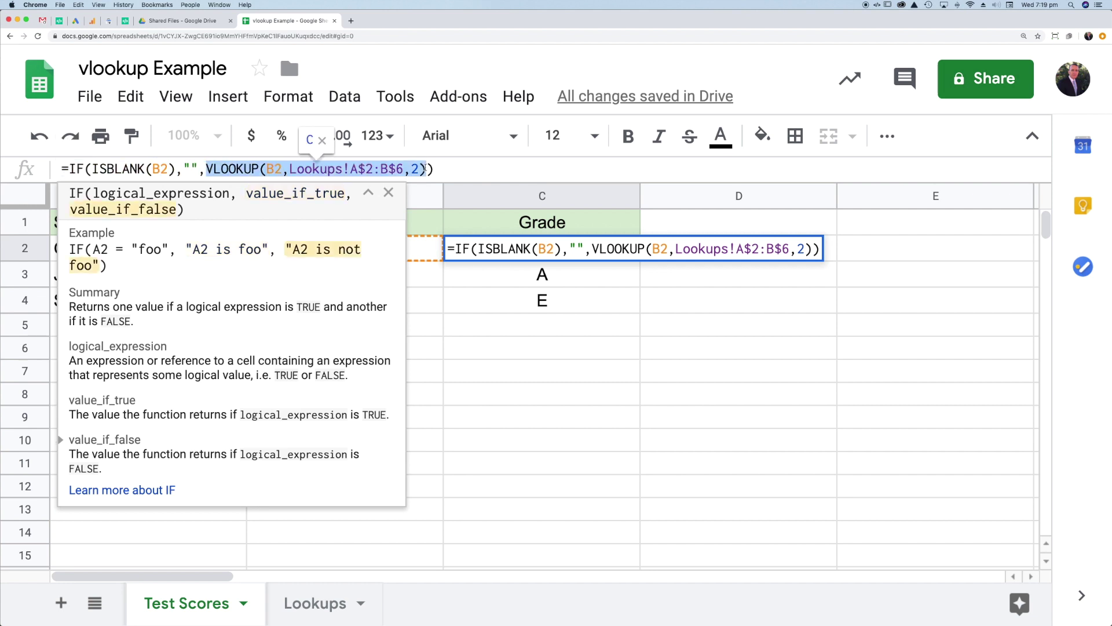
{"action": "key", "text": "Return"}
{"action": "key", "text": "Up"}
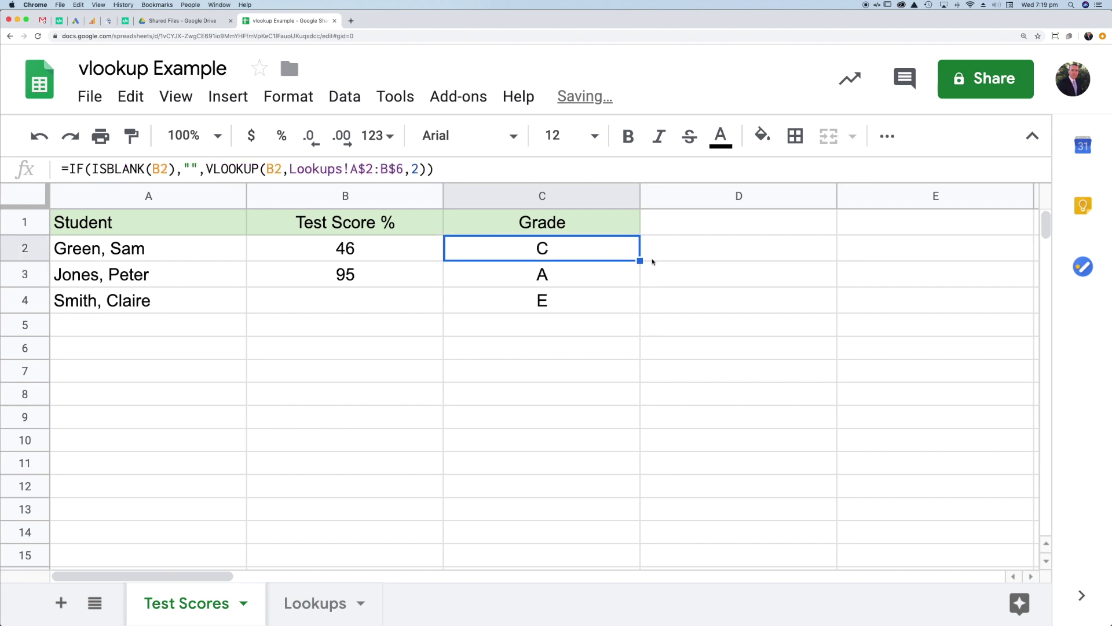
- Copy the IF-wrapped formula to C3:C4 and re-enter 72 in B4, giving grade B
{"action": "left_click_drag", "start_coordinate": [641, 261], "coordinate": [650, 310]}
{"action": "left_click", "coordinate": [336, 300]}
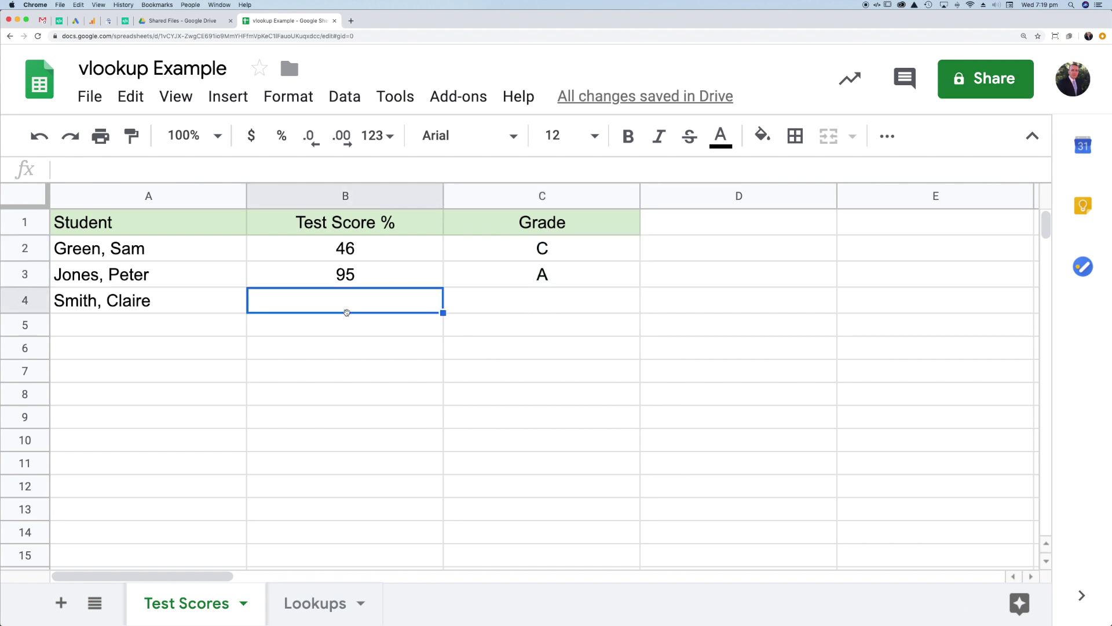
{"action": "type", "text": "72"}
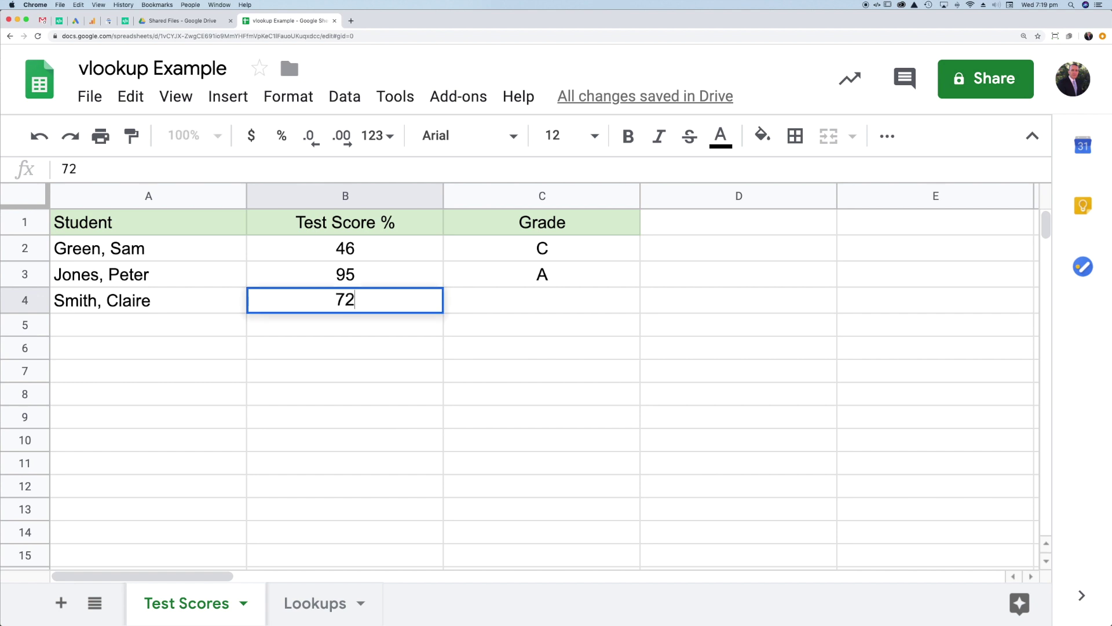
{"action": "key", "text": "Return"}
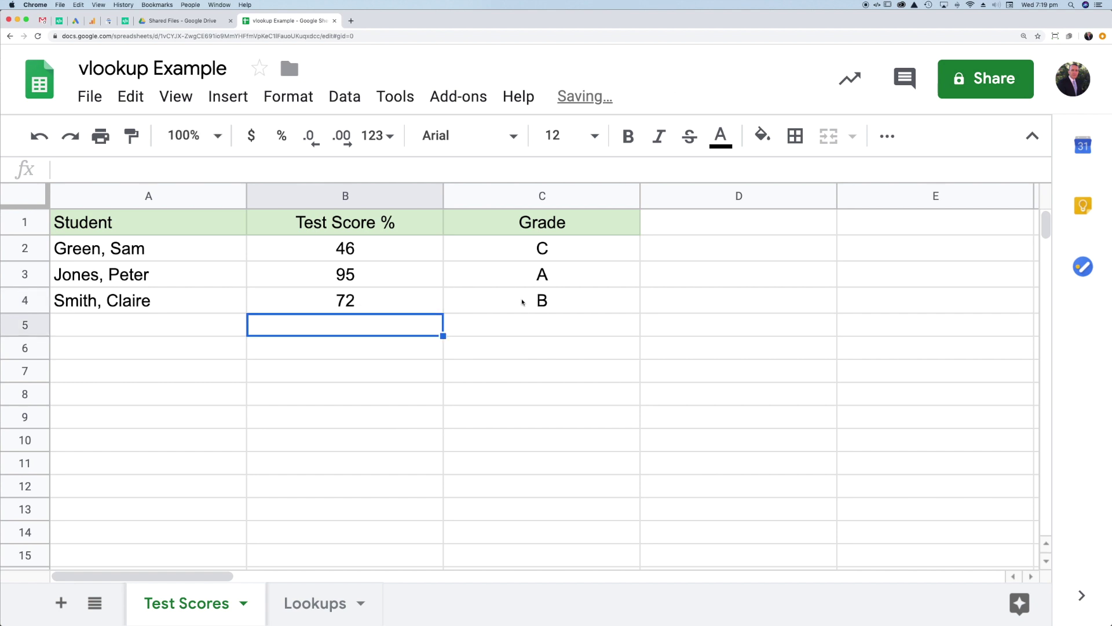